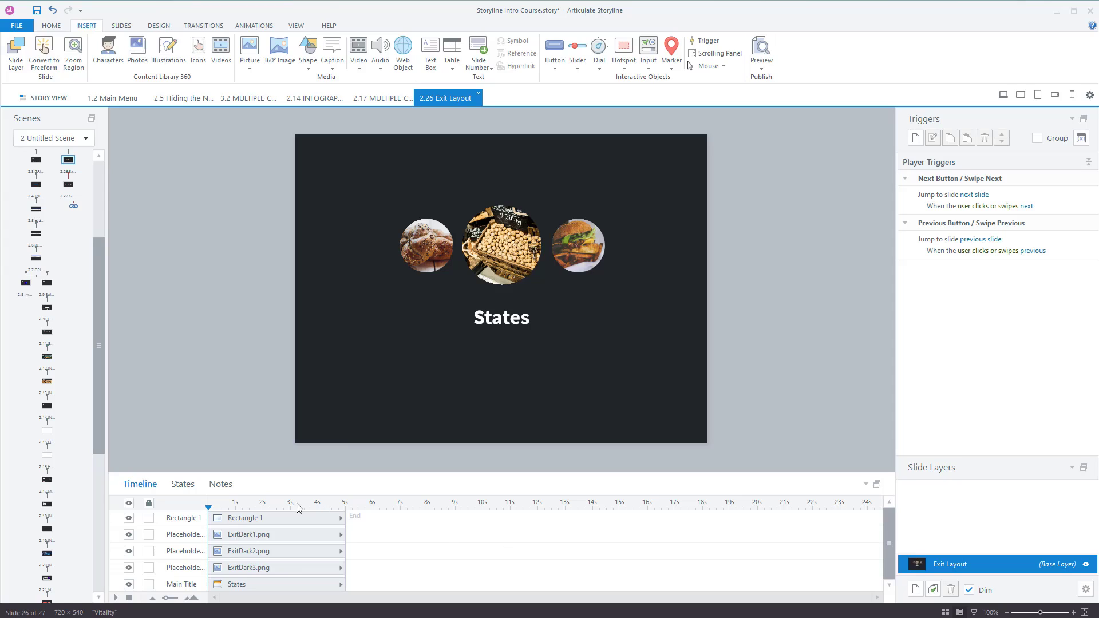
Inspect the bread picture's states, keeping its initial state Normal, and bring up the Shape gallery
{"action": "left_click", "coordinate": [183, 486]}
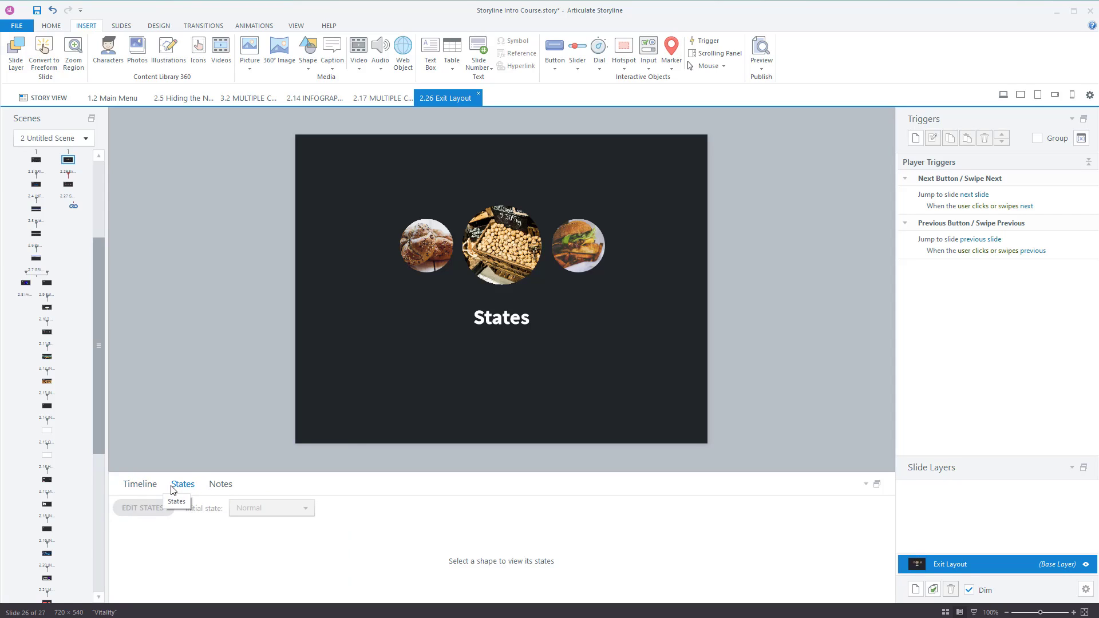
{"action": "left_click", "coordinate": [140, 485]}
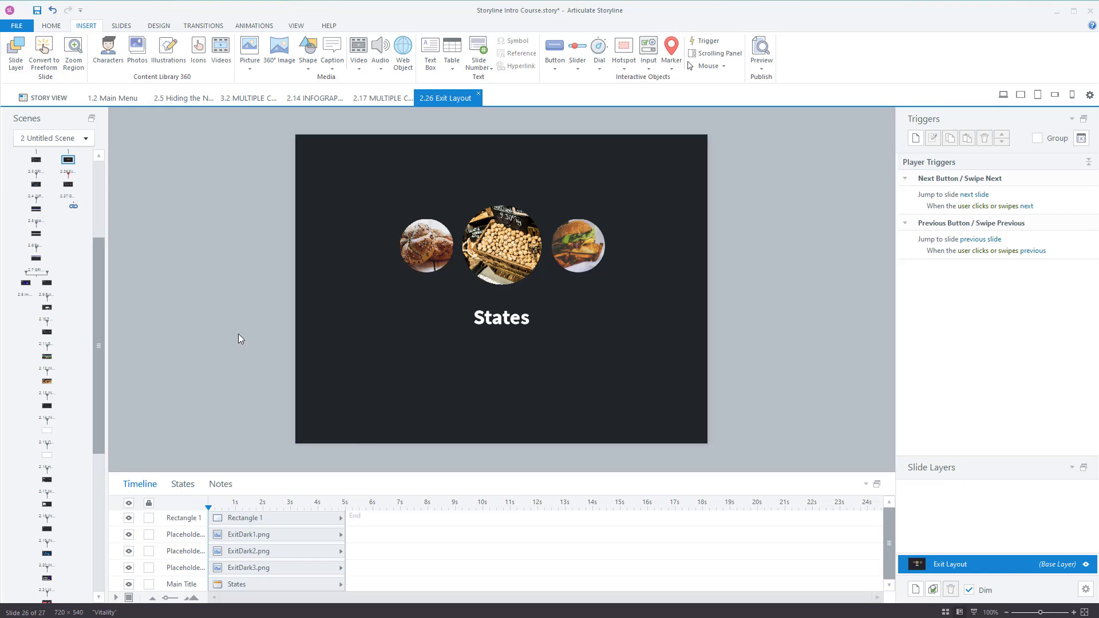
{"action": "left_click", "coordinate": [422, 268]}
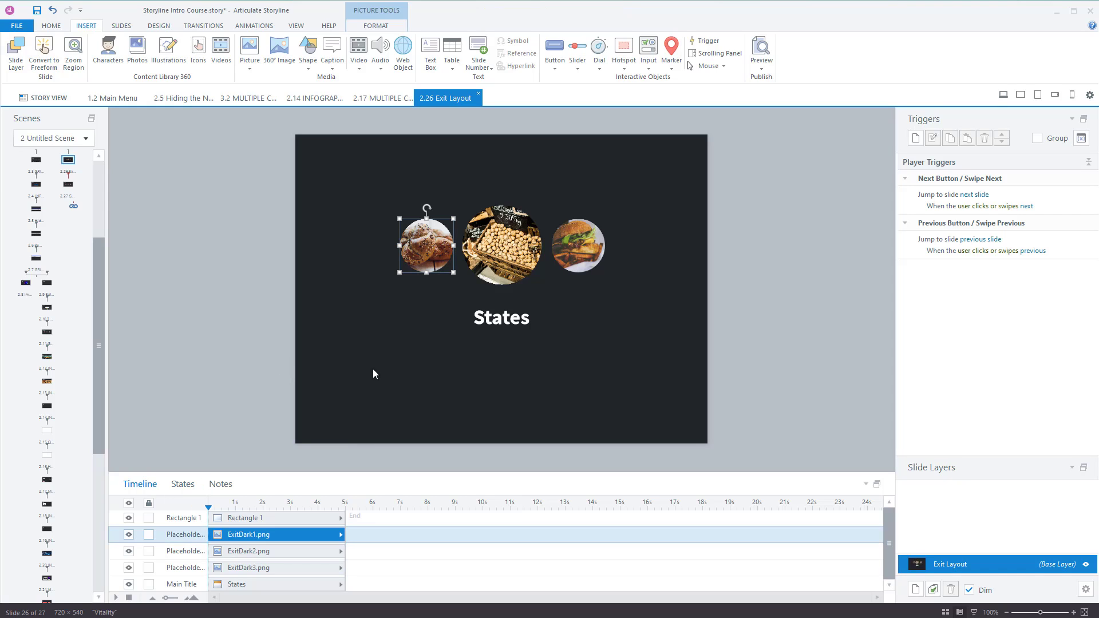
{"action": "left_click", "coordinate": [181, 485]}
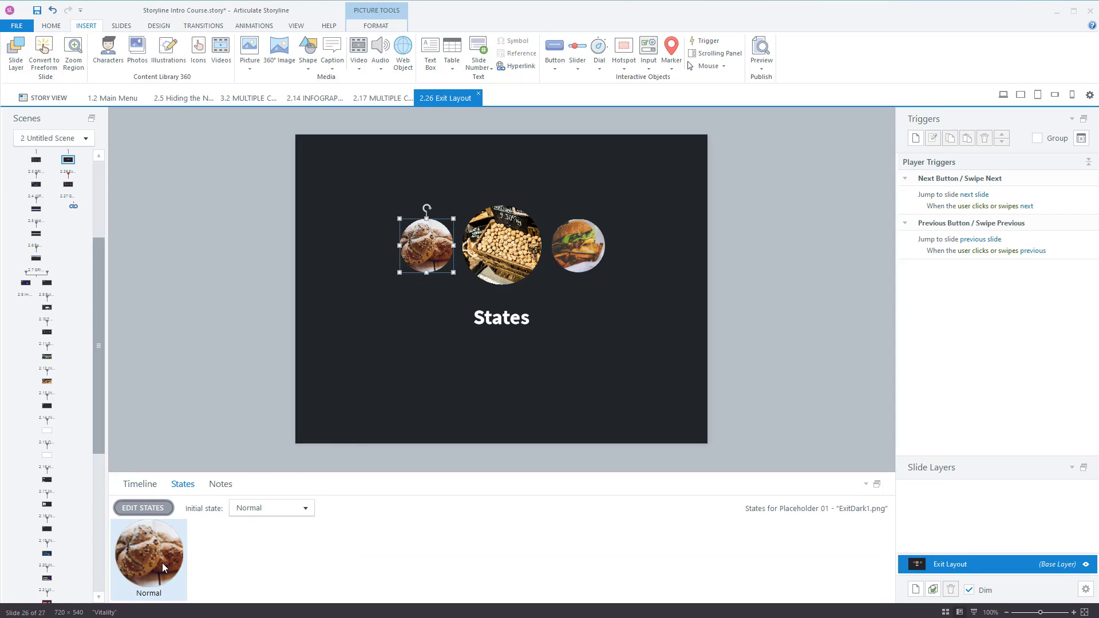
{"action": "left_click", "coordinate": [304, 508]}
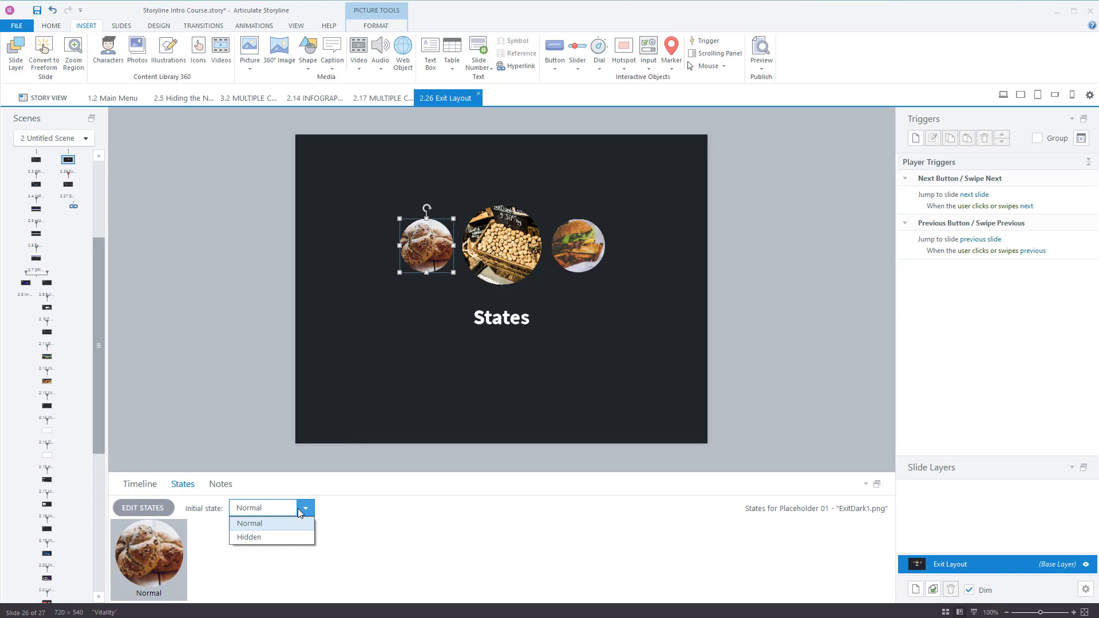
{"action": "left_click", "coordinate": [222, 447]}
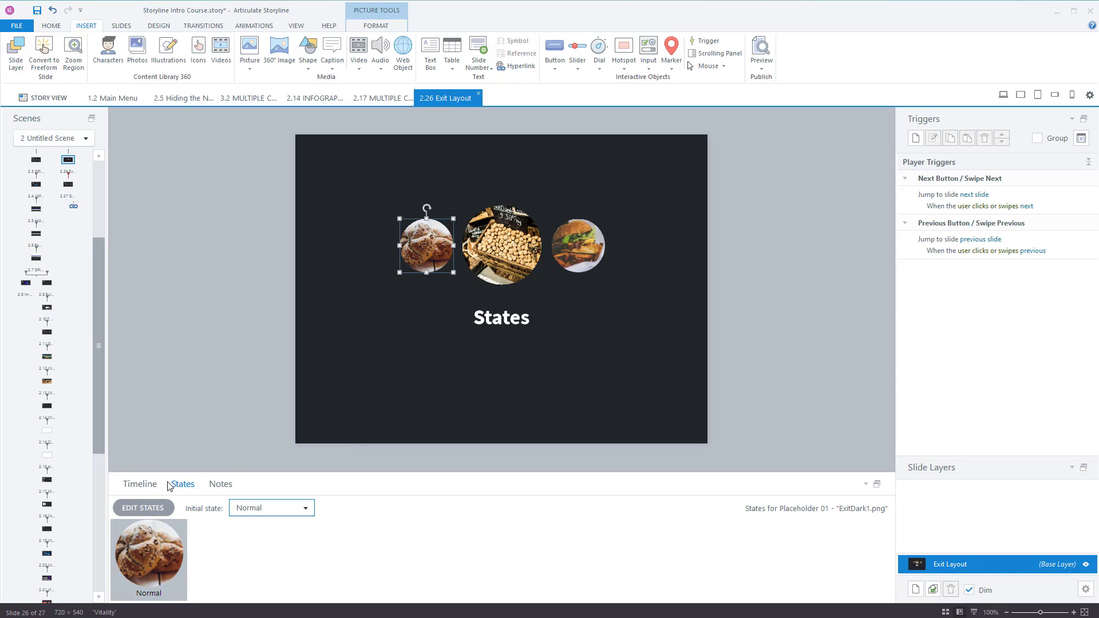
{"action": "left_click", "coordinate": [165, 486]}
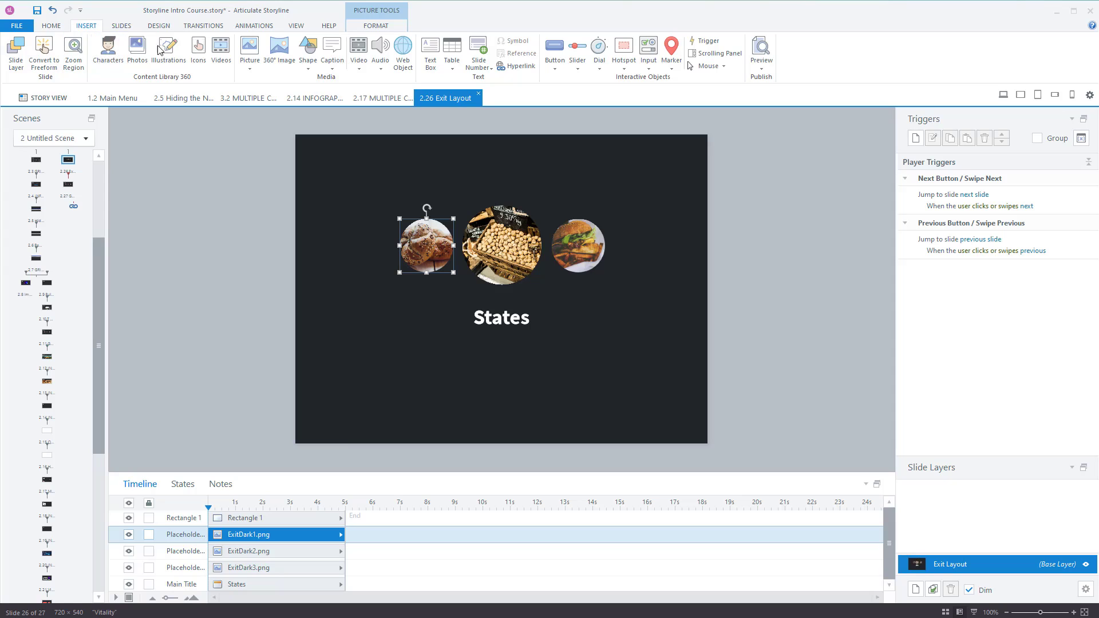
{"action": "left_click", "coordinate": [307, 60]}
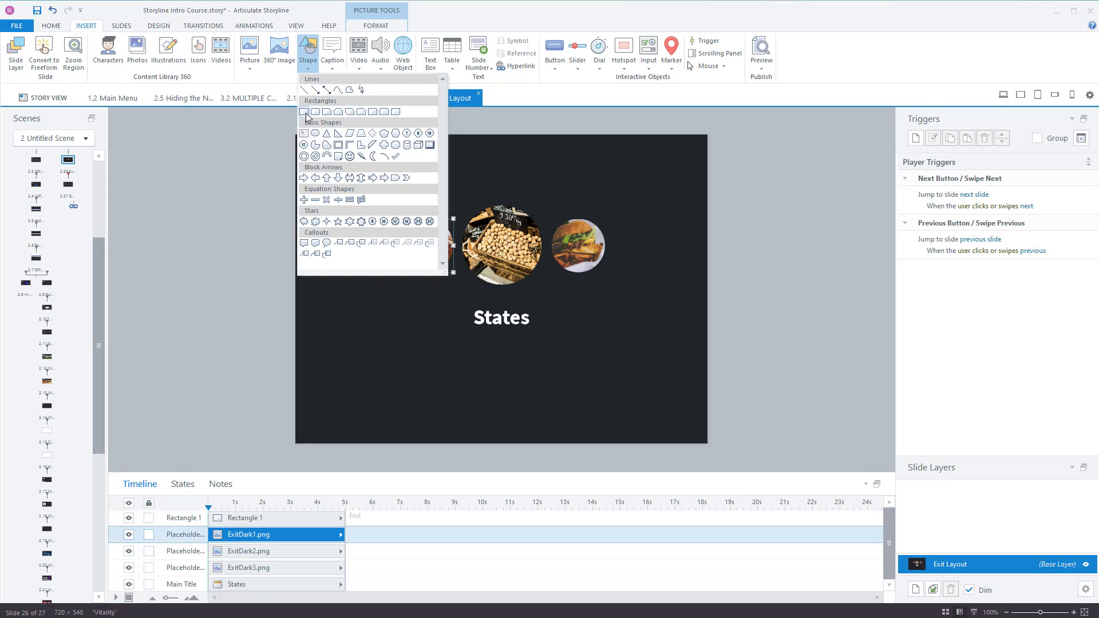
Draw a plain rectangle below the States title
{"action": "left_click", "coordinate": [304, 113]}
{"action": "mouse_move", "coordinate": [399, 344]}
{"action": "left_mouse_down"}
{"action": "mouse_move", "coordinate": [530, 401]}
{"action": "mouse_move", "coordinate": [542, 420]}
{"action": "left_mouse_up"}
{"action": "left_click", "coordinate": [606, 395]}
{"action": "left_click", "coordinate": [484, 414]}
Set the rectangle's initial state to Hidden and bring up the preview options
{"action": "left_click", "coordinate": [182, 484]}
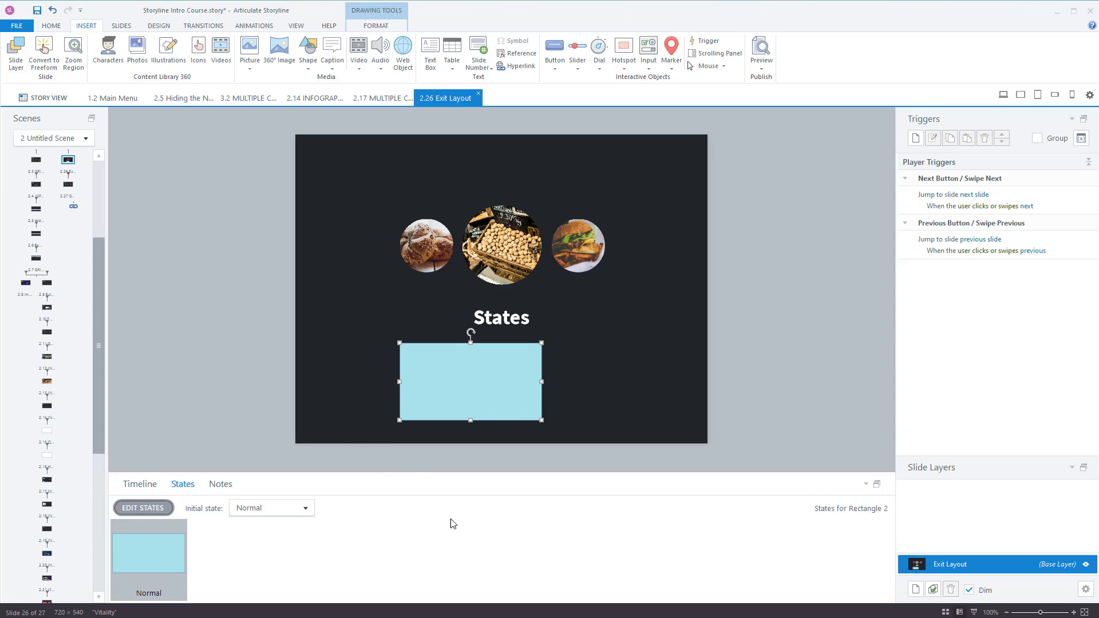
{"action": "left_click", "coordinate": [305, 508]}
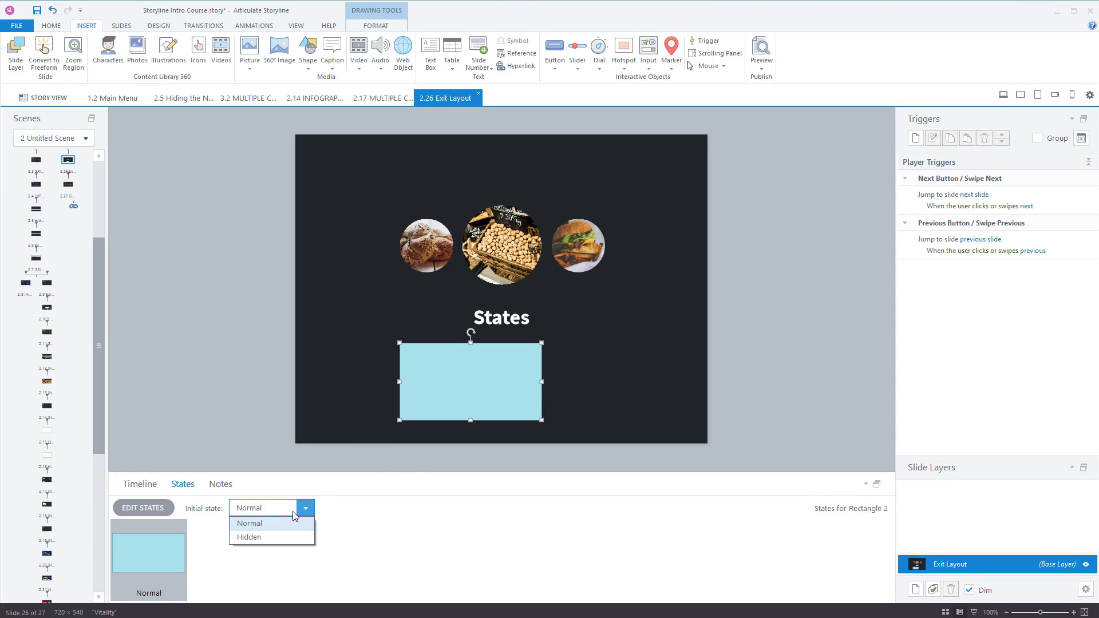
{"action": "left_click", "coordinate": [271, 536]}
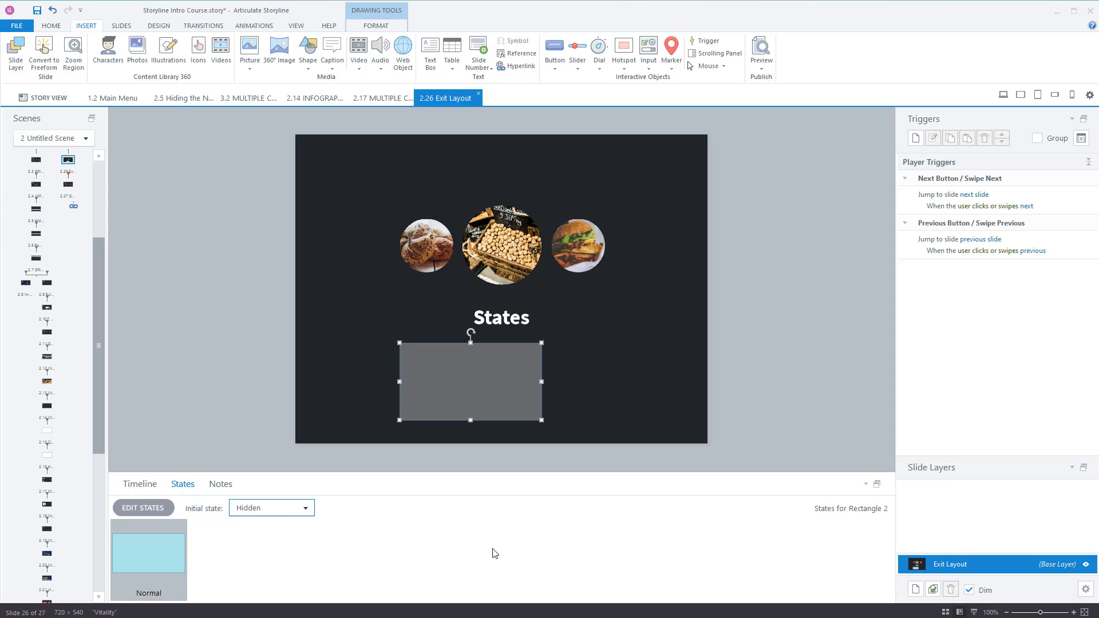
{"action": "left_click", "coordinate": [648, 412]}
{"action": "left_click", "coordinate": [766, 67]}
Preview this slide to confirm the rectangle stays hidden, then return to editing
{"action": "left_click", "coordinate": [778, 83]}
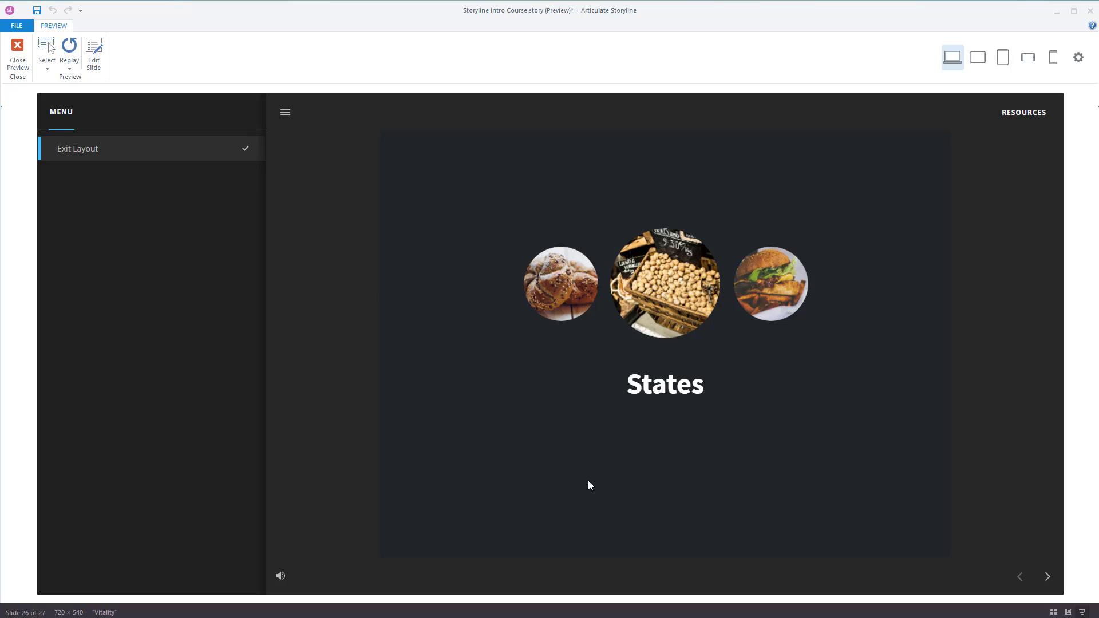
{"action": "left_click", "coordinate": [18, 53]}
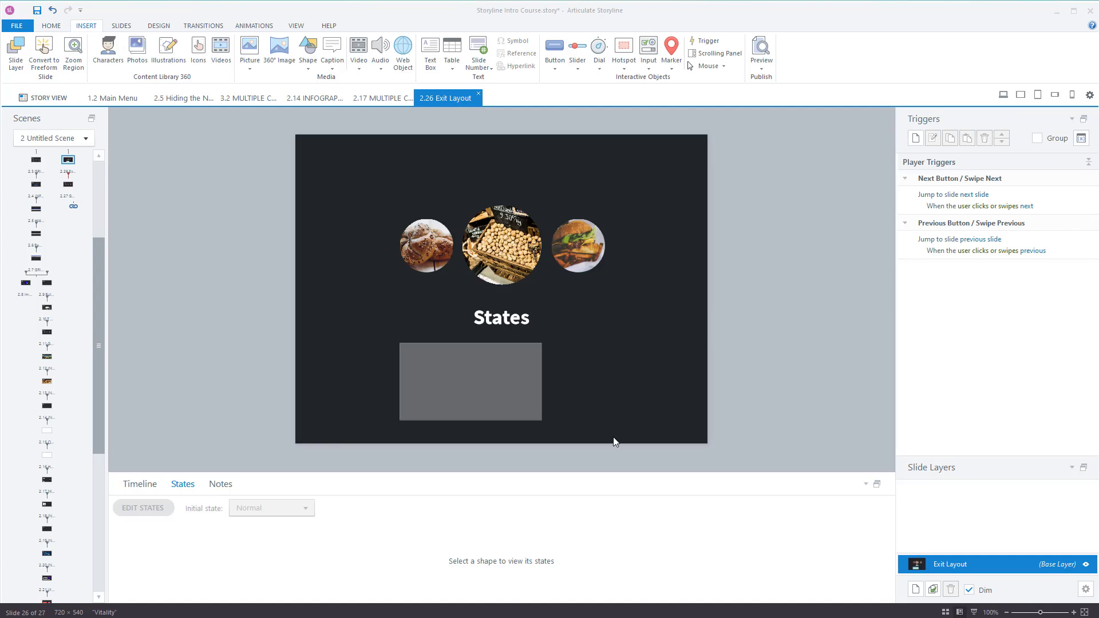
{"action": "left_click", "coordinate": [129, 490]}
Set the rectangle's initial state back to Normal
{"action": "left_click", "coordinate": [504, 410]}
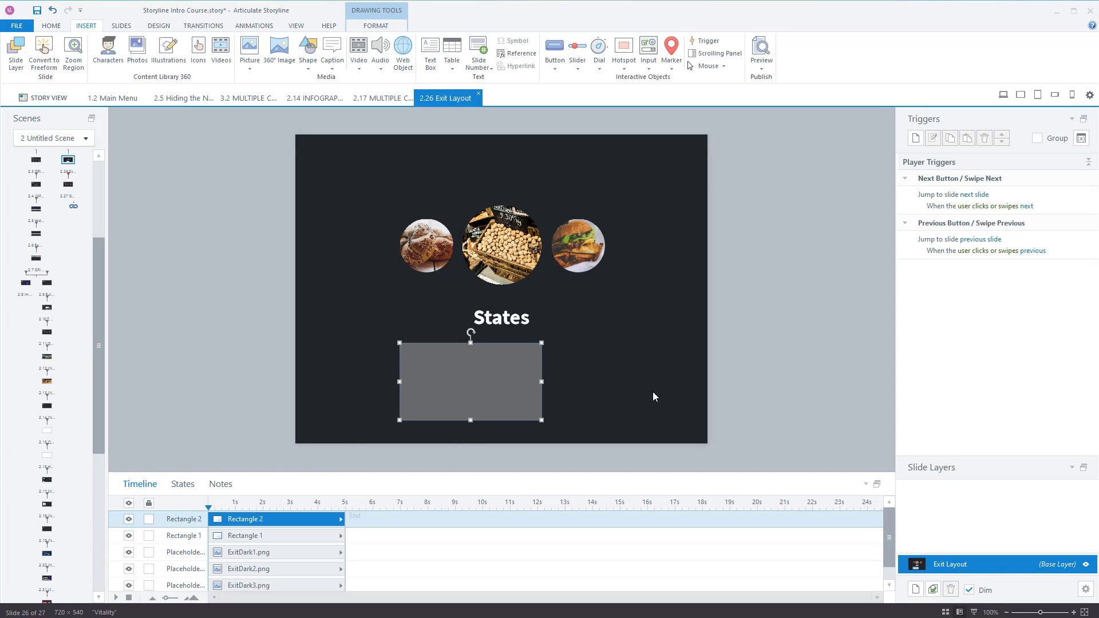
{"action": "left_click", "coordinate": [183, 484]}
{"action": "left_click", "coordinate": [305, 507]}
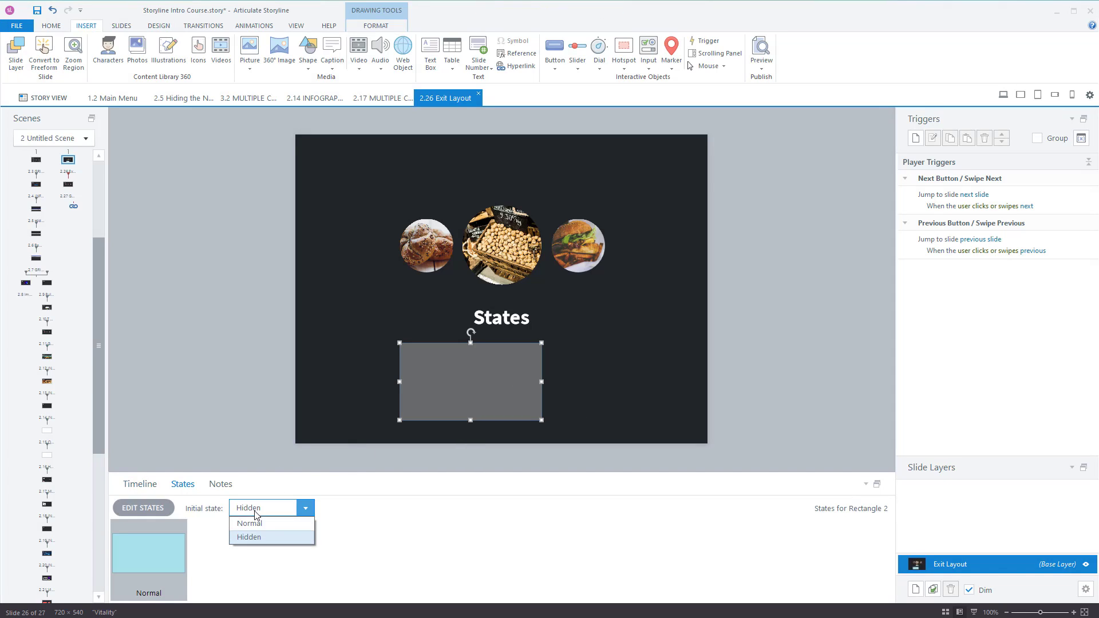
{"action": "left_click", "coordinate": [249, 523]}
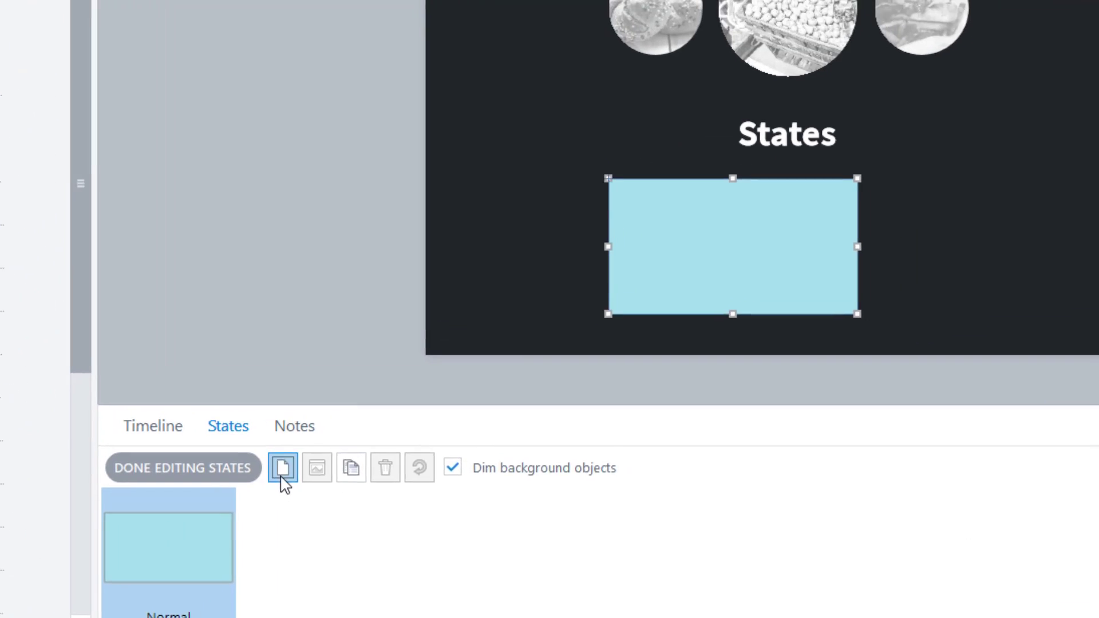
Add a new state named Hover to the rectangle from the built-in state names
{"action": "left_click", "coordinate": [374, 425]}
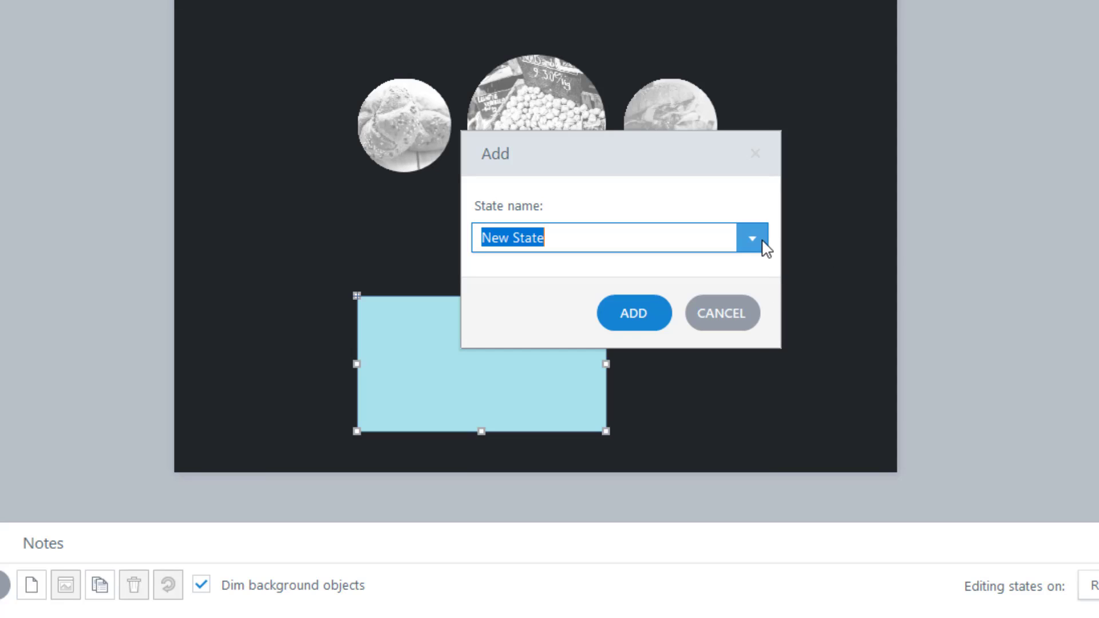
{"action": "left_click", "coordinate": [761, 241]}
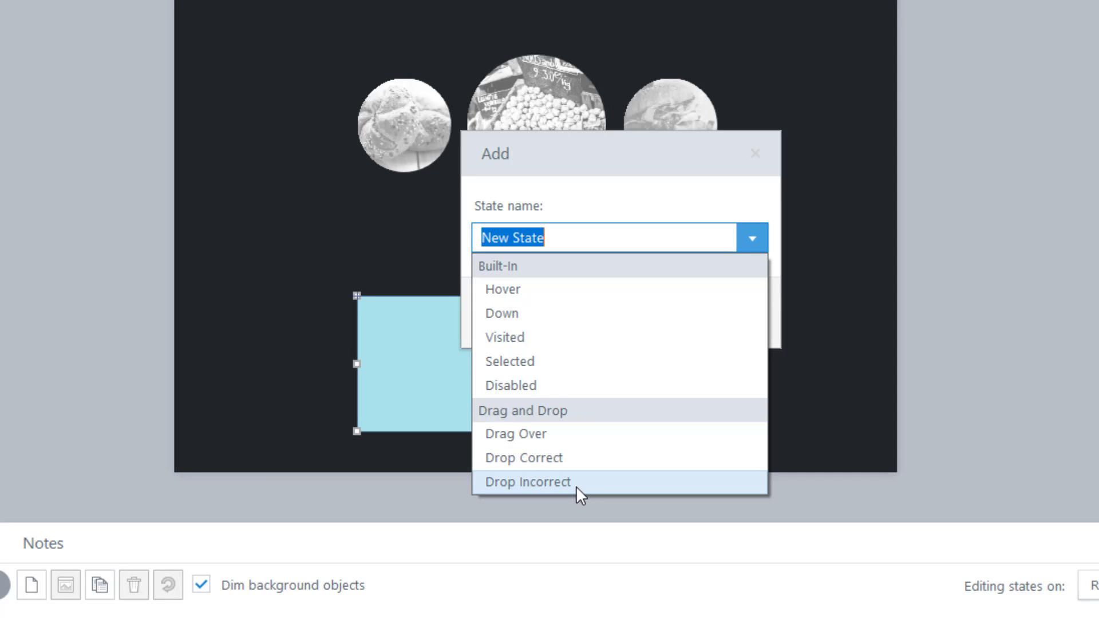
{"action": "left_click", "coordinate": [537, 301]}
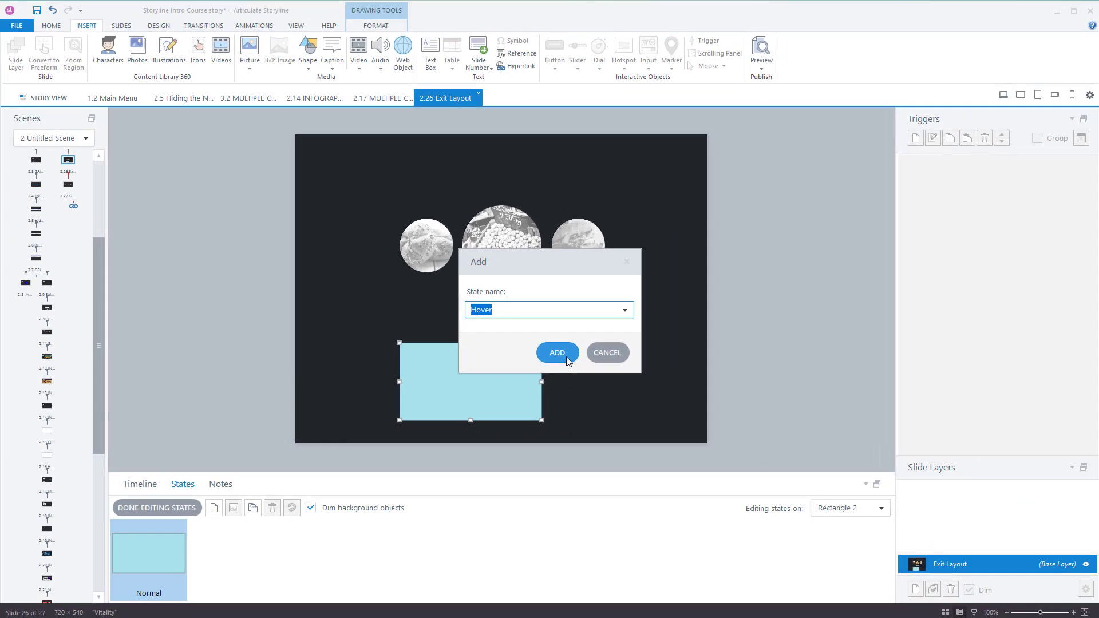
{"action": "left_click", "coordinate": [576, 356]}
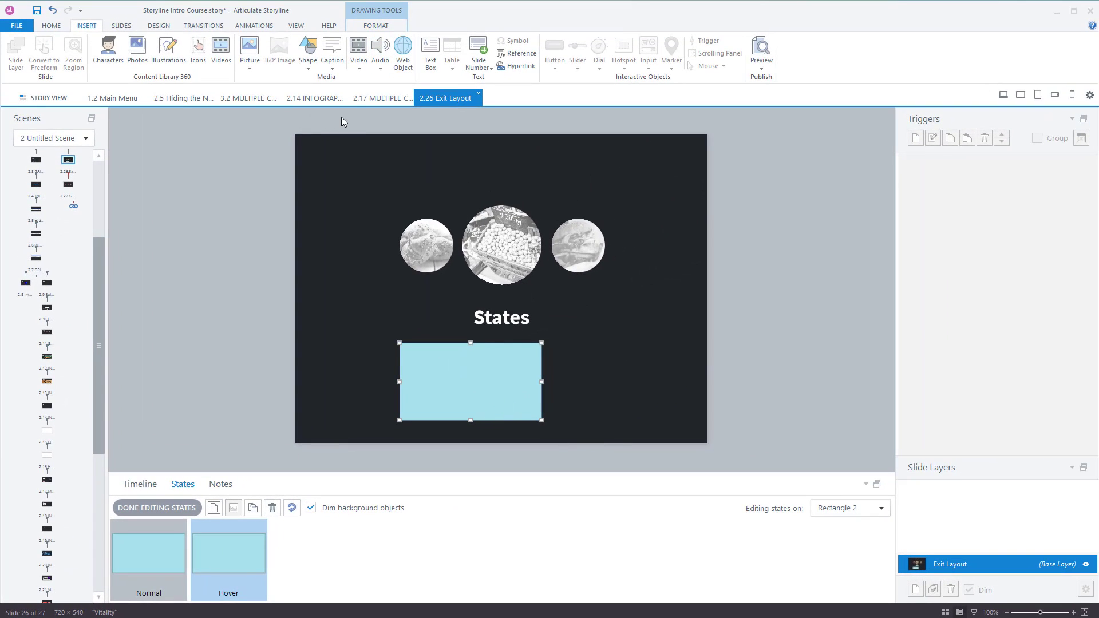
Fill the Hover state bright blue, keep Normal light blue, and finish editing states
{"action": "left_click", "coordinate": [375, 26]}
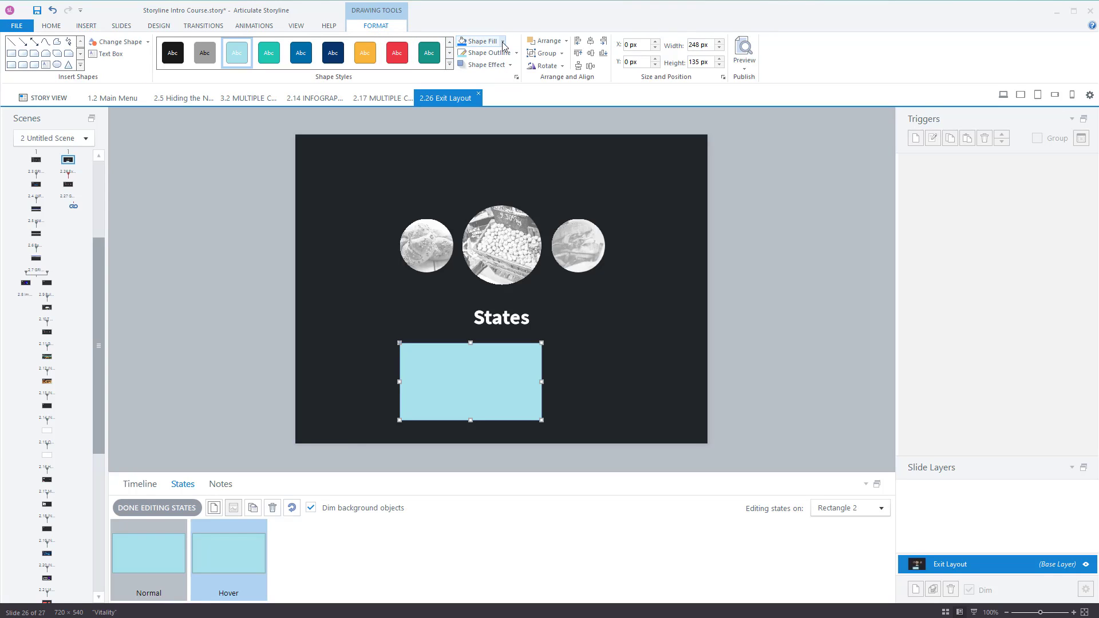
{"action": "left_click", "coordinate": [461, 46]}
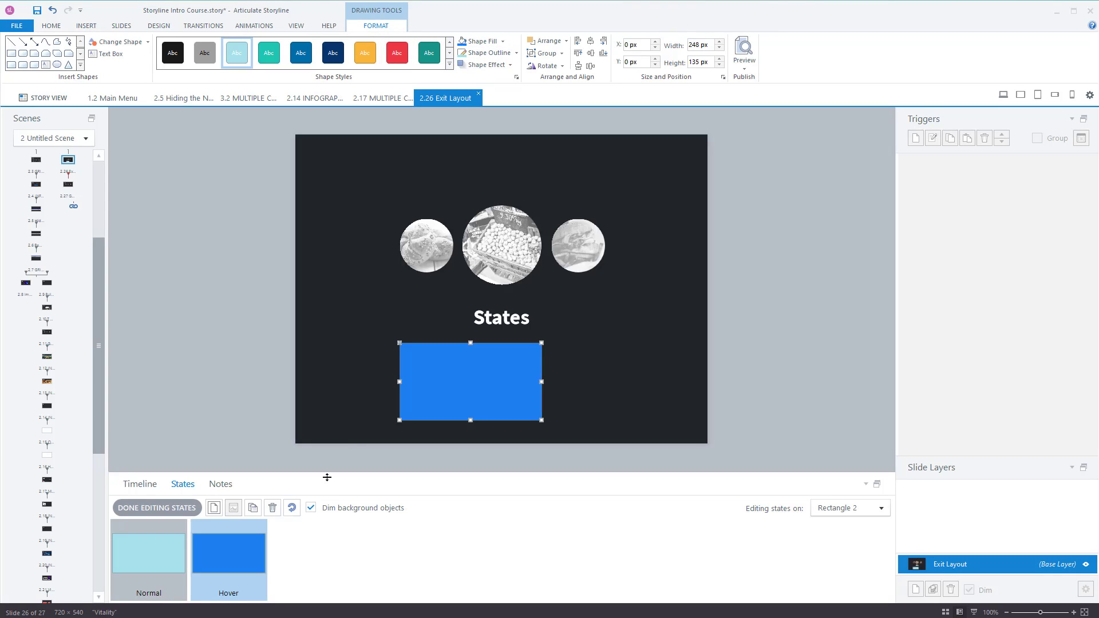
{"action": "left_click", "coordinate": [163, 565]}
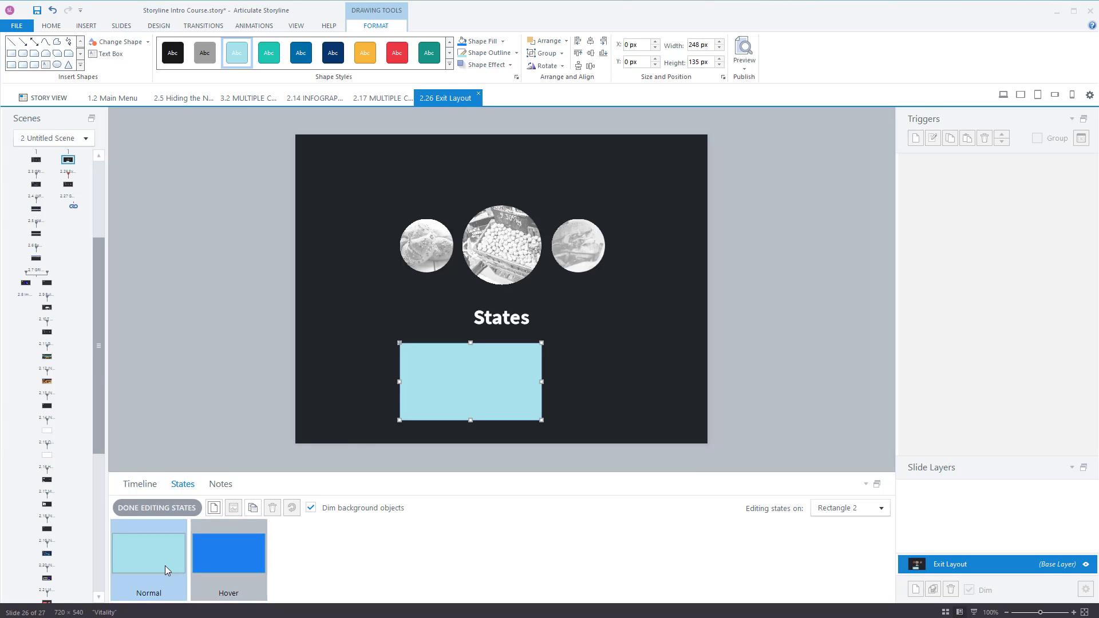
{"action": "left_click", "coordinate": [220, 566]}
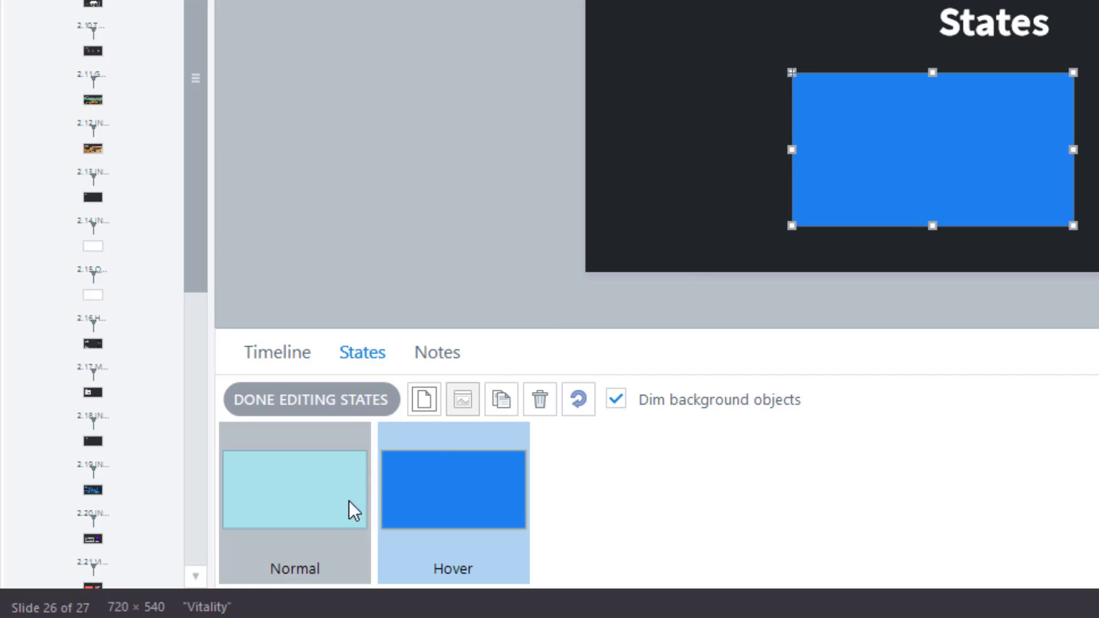
{"action": "left_click", "coordinate": [332, 503]}
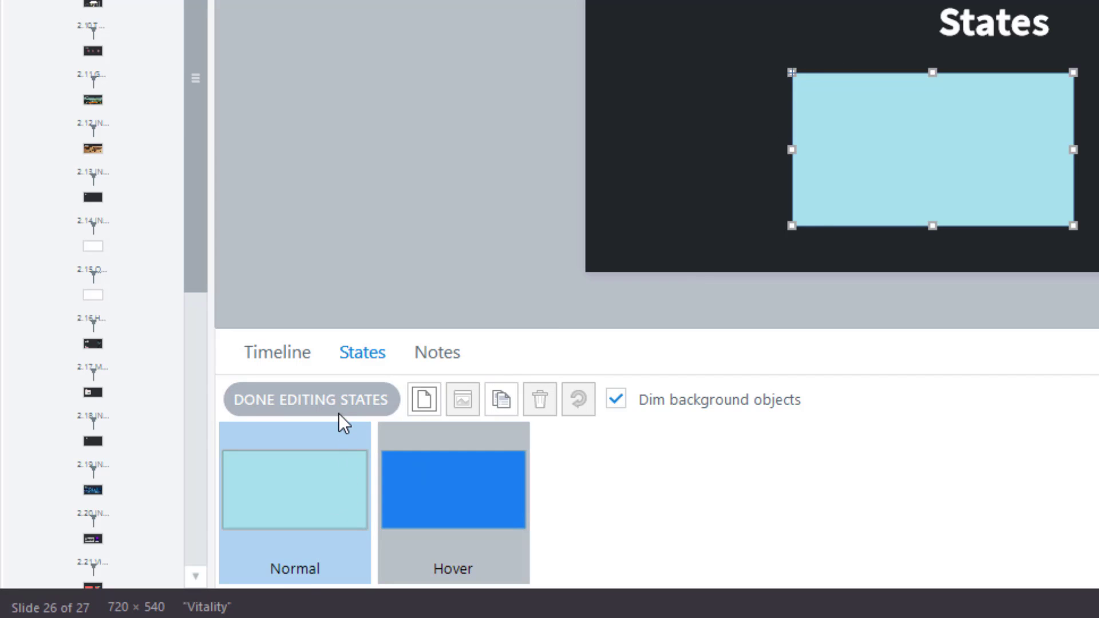
{"action": "left_click", "coordinate": [348, 400]}
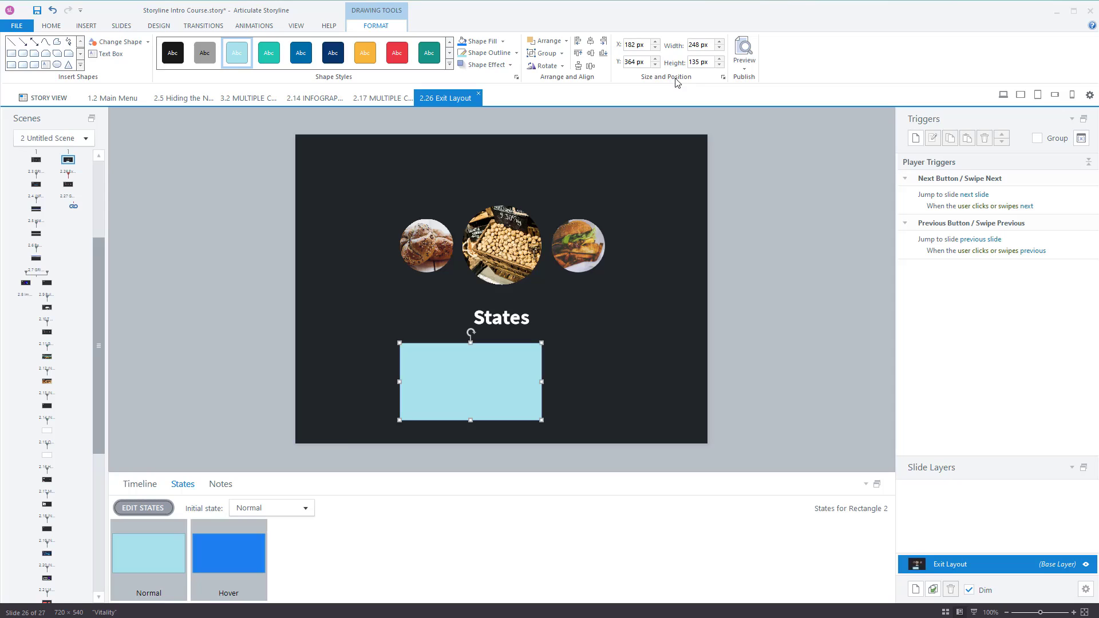
{"action": "left_click", "coordinate": [744, 65]}
{"action": "left_click", "coordinate": [756, 81]}
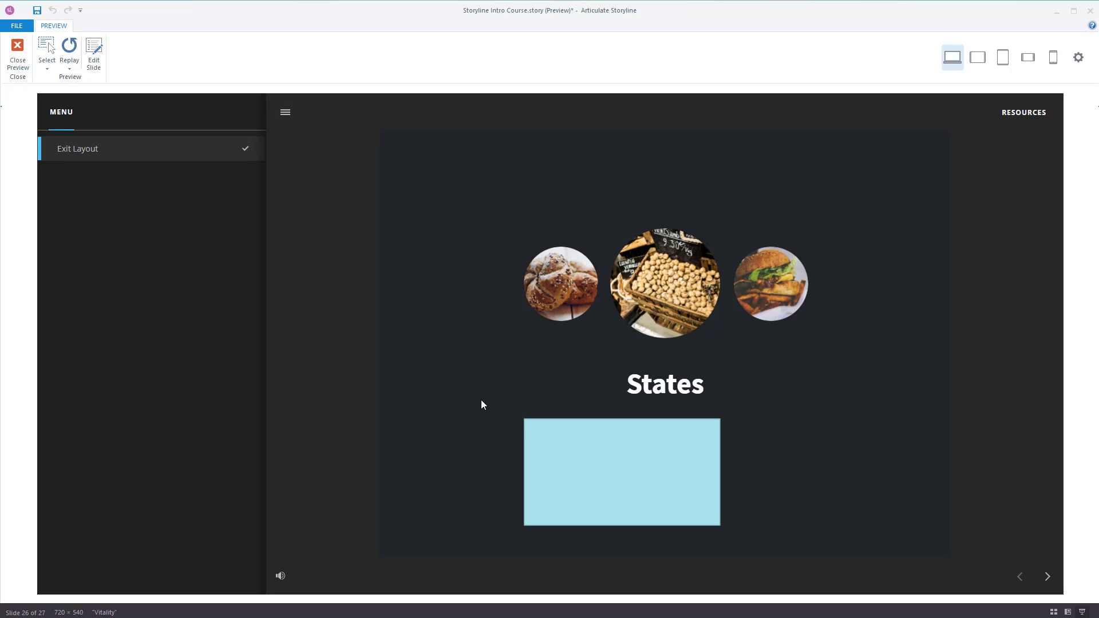
{"action": "left_click", "coordinate": [585, 493]}
{"action": "left_click", "coordinate": [583, 492]}
{"action": "left_click", "coordinate": [558, 491]}
{"action": "left_click", "coordinate": [17, 51]}
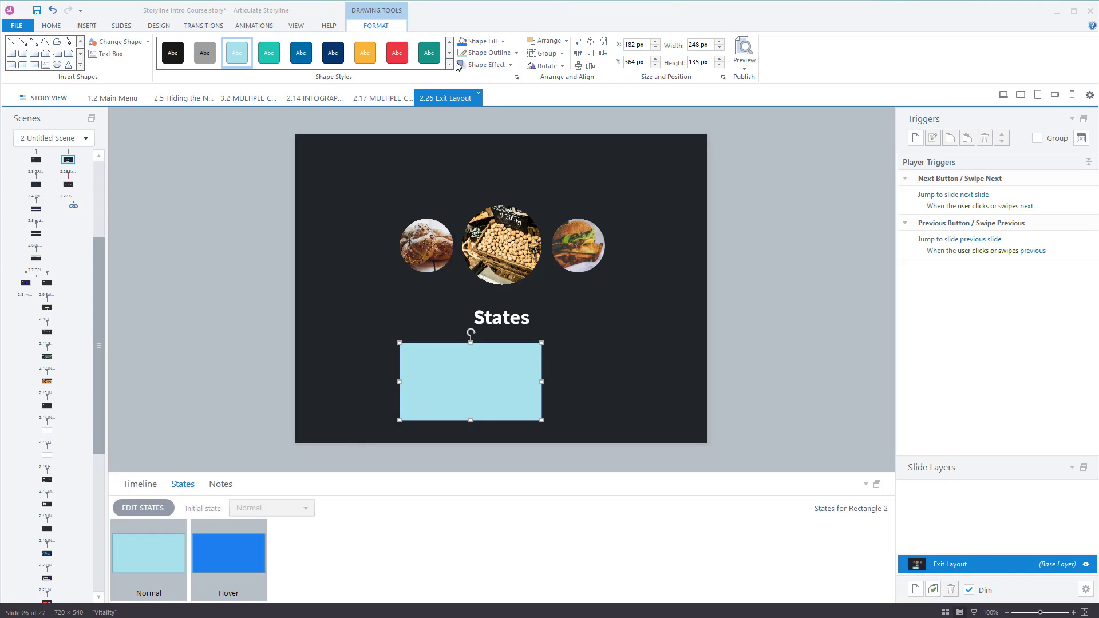
Draw a first-style button right of the rectangle and review its built-in states
{"action": "left_click", "coordinate": [86, 25]}
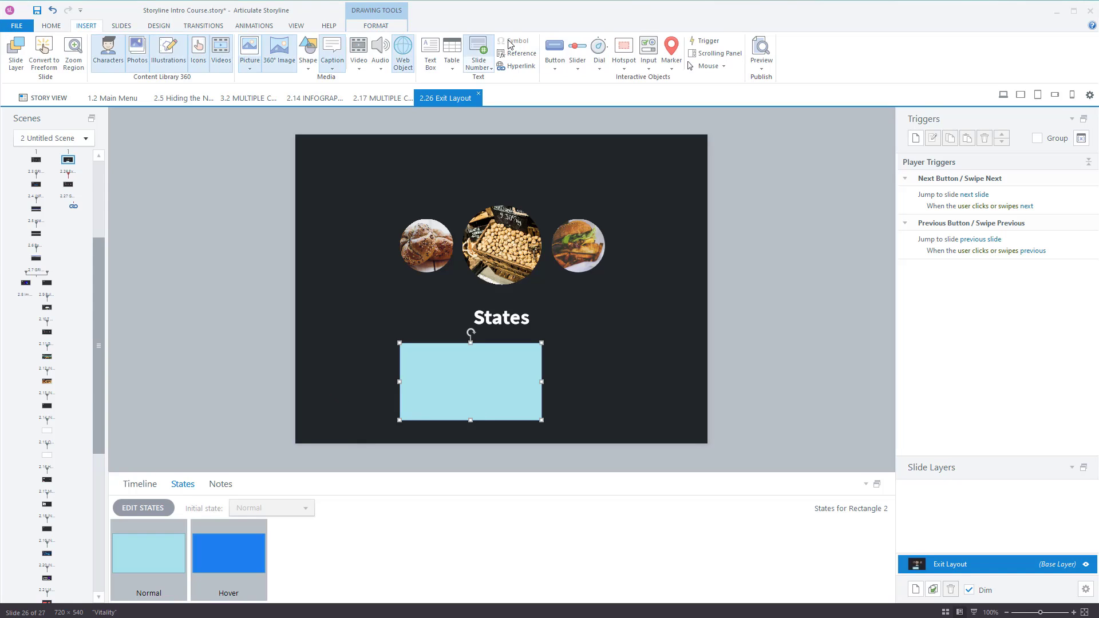
{"action": "left_click", "coordinate": [555, 53]}
{"action": "left_click", "coordinate": [588, 95]}
{"action": "left_click_drag", "start_coordinate": [592, 347], "coordinate": [700, 412]}
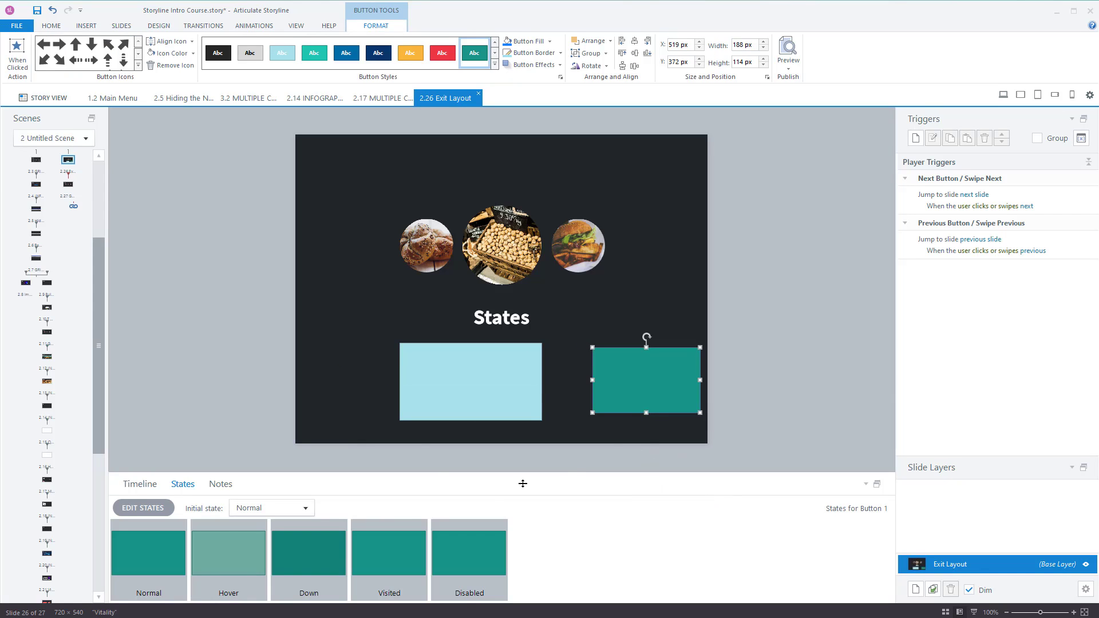
{"action": "left_click", "coordinate": [145, 486]}
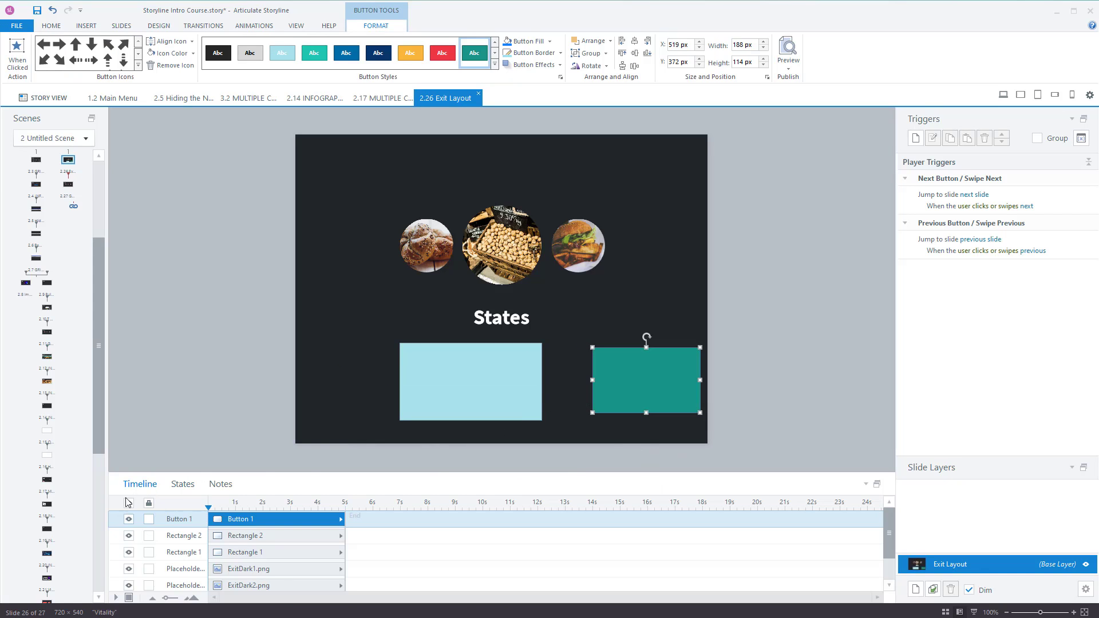
{"action": "left_click", "coordinate": [182, 484]}
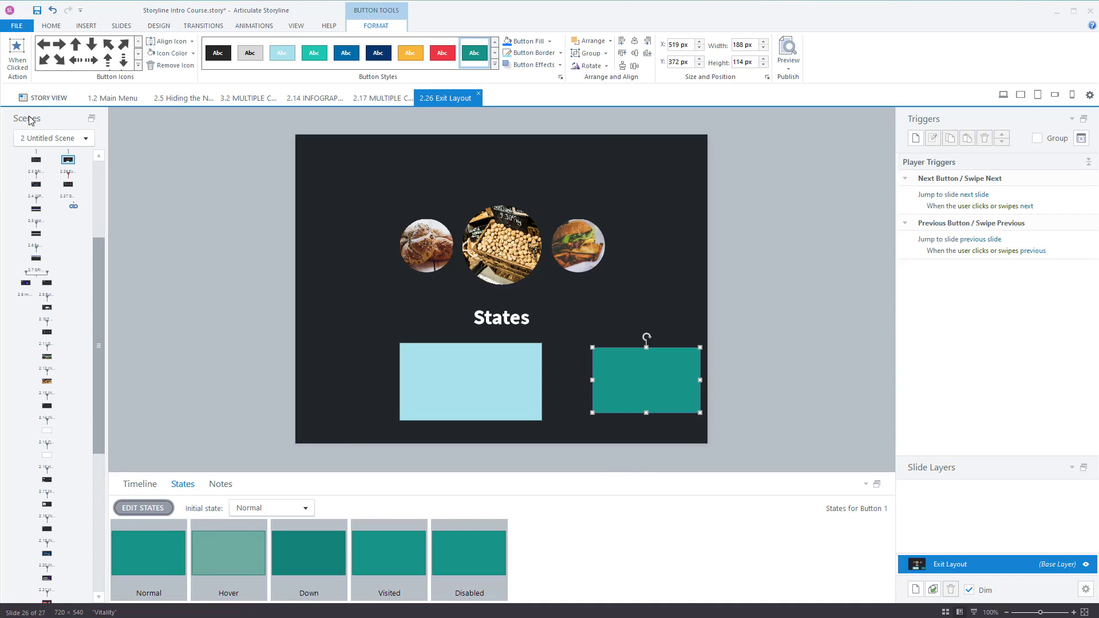
Open slide 1.2 Main Menu from Story View and select the Title 01 item
{"action": "left_click", "coordinate": [57, 97]}
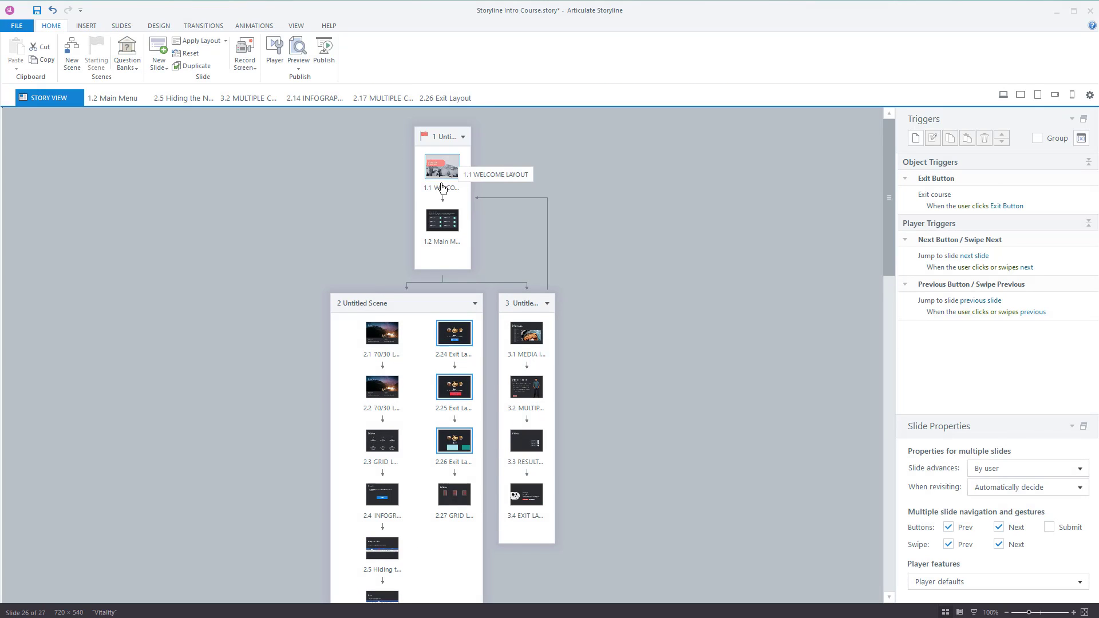
{"action": "double_click", "coordinate": [443, 184]}
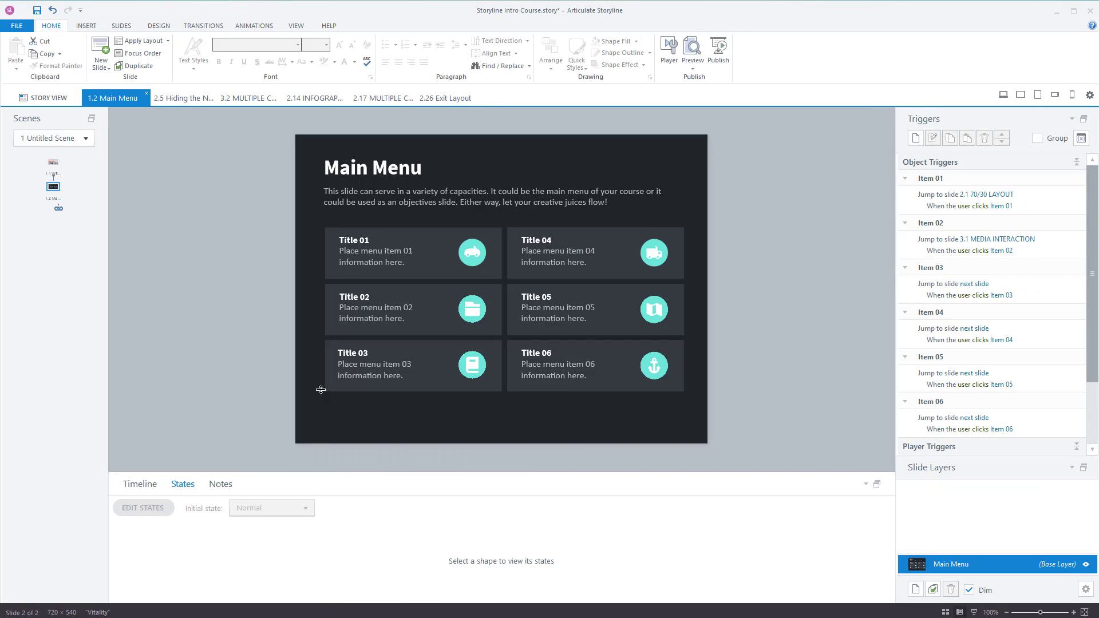
{"action": "left_click", "coordinate": [459, 276]}
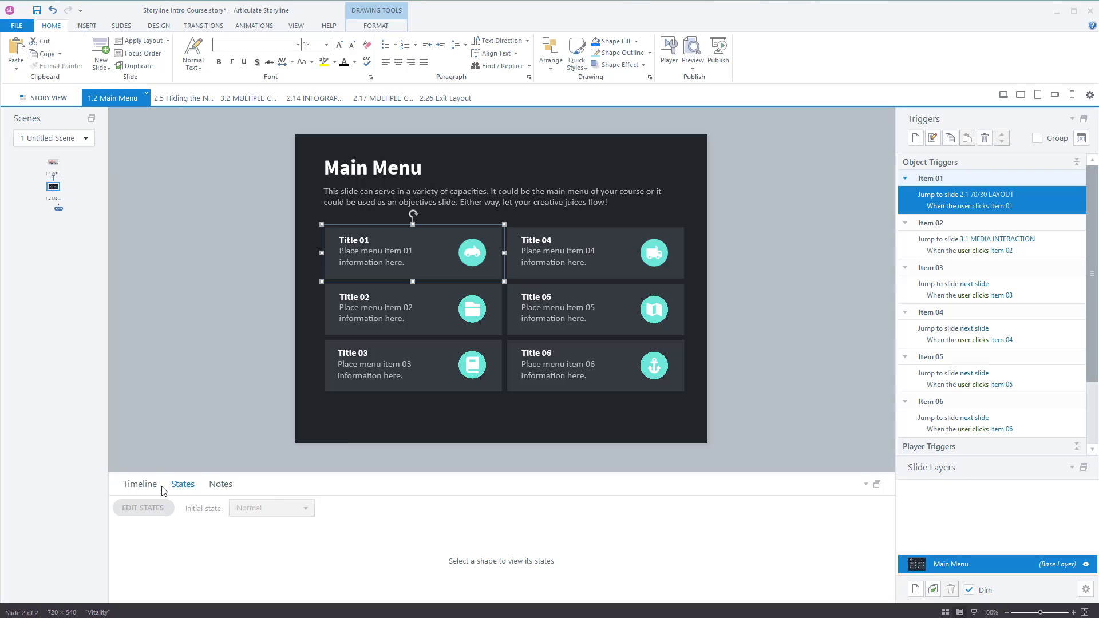
Compare Normal and Visited states of Title 01's background and car icon circle
{"action": "left_click", "coordinate": [464, 261]}
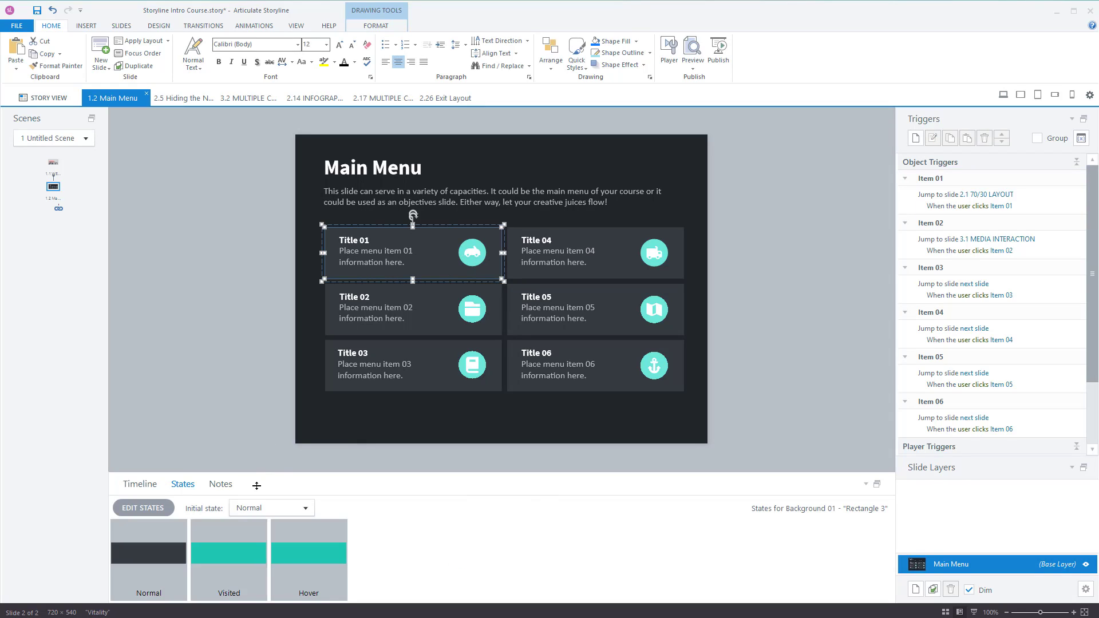
{"action": "left_click", "coordinate": [236, 579]}
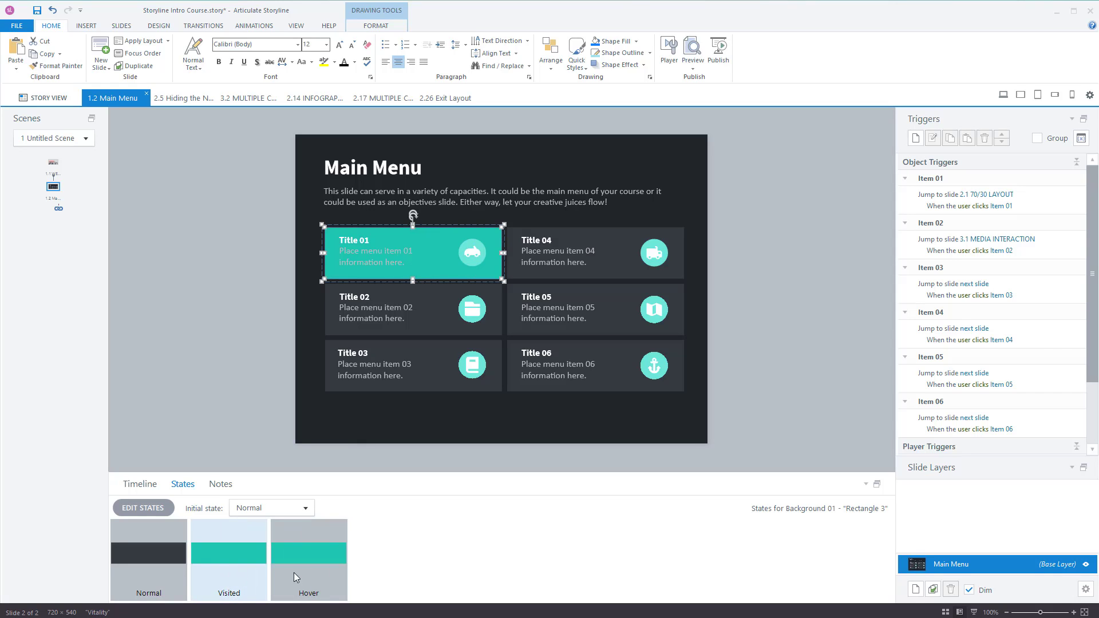
{"action": "left_click", "coordinate": [473, 256]}
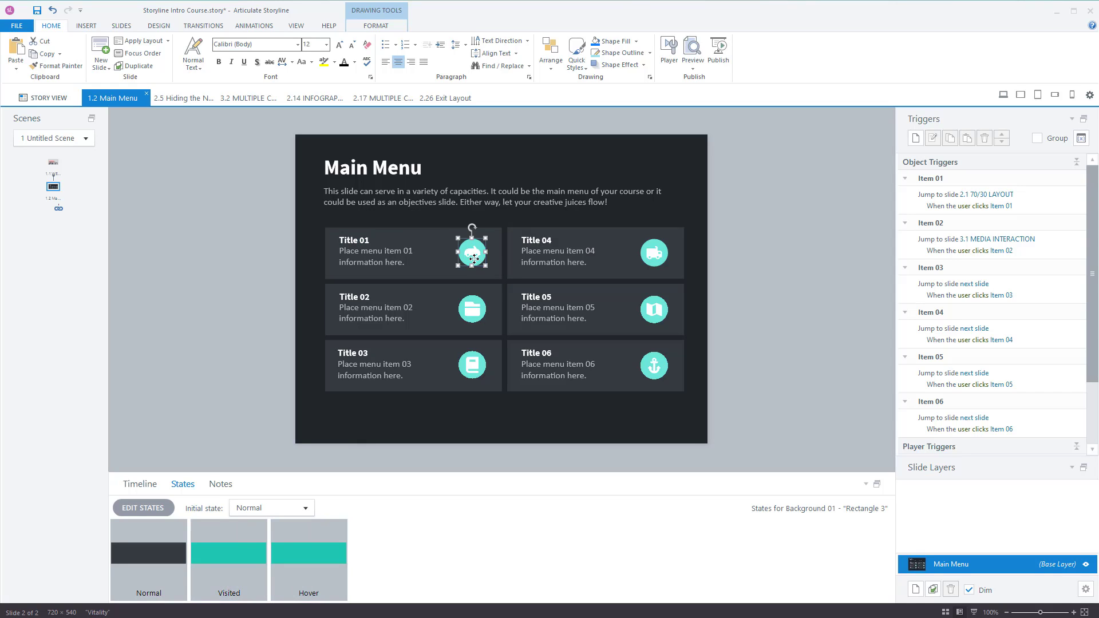
{"action": "left_click", "coordinate": [220, 551]}
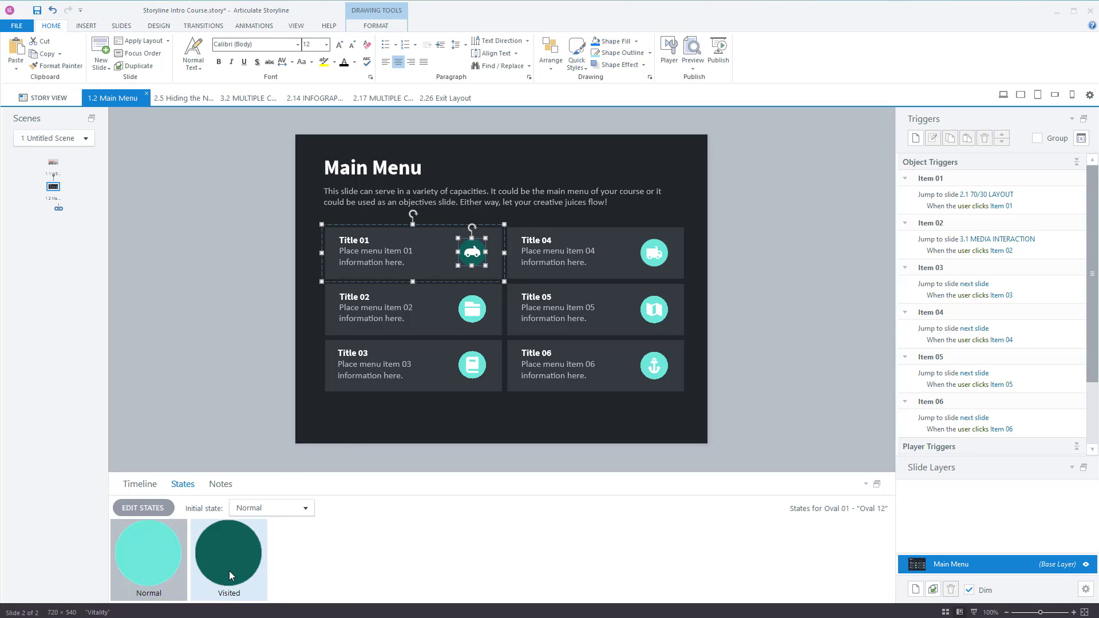
{"action": "left_click", "coordinate": [153, 568]}
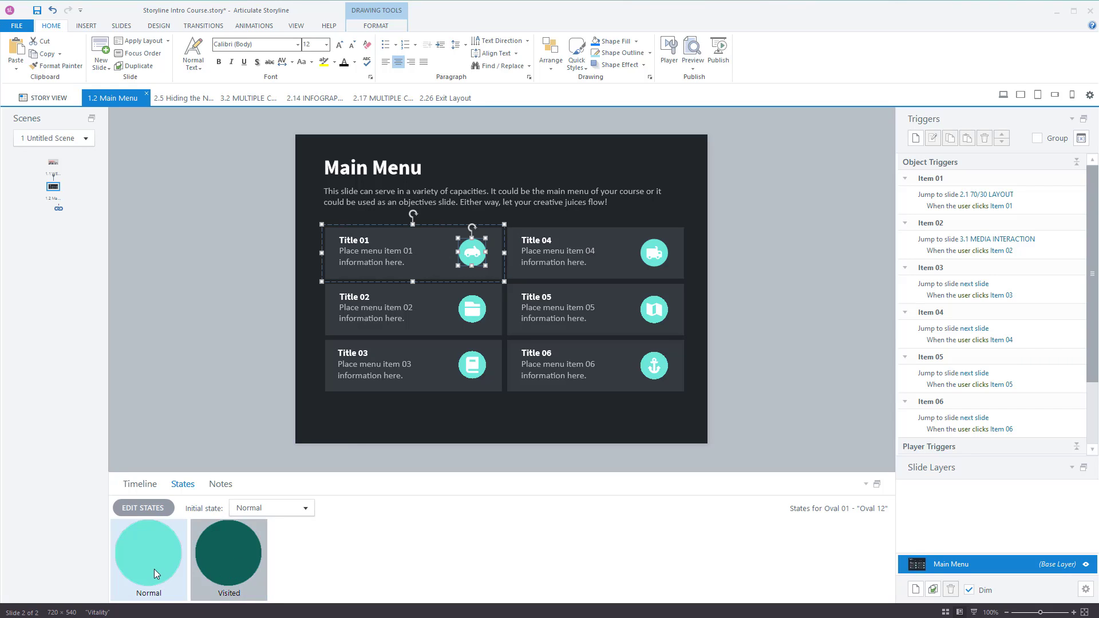
{"action": "left_click", "coordinate": [231, 565]}
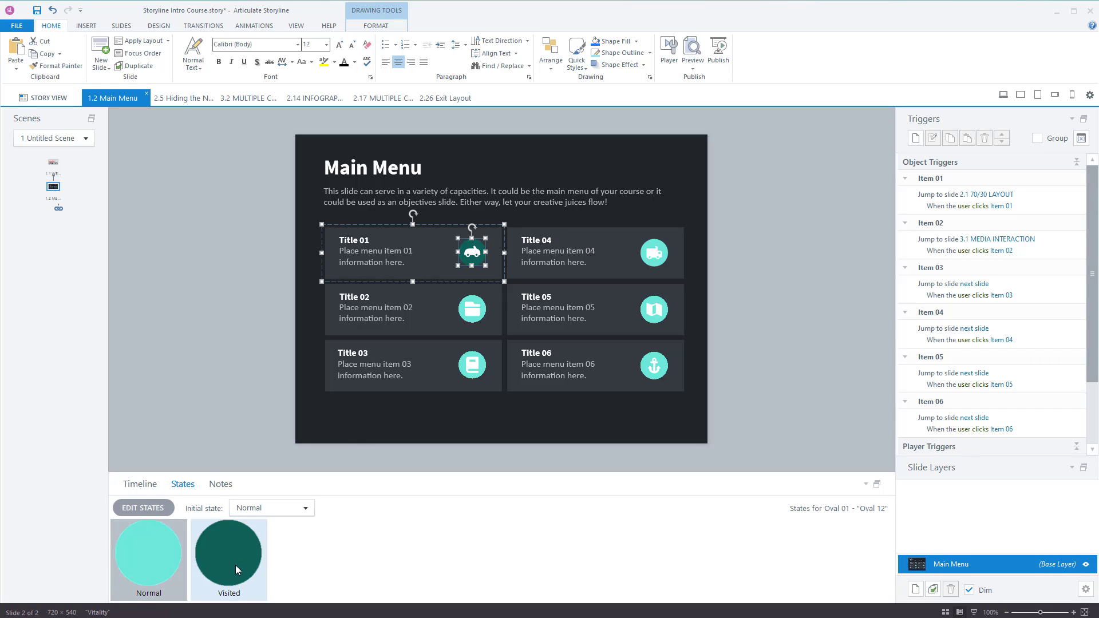
Change the Title 01 icon circle's Visited fill to blue and finish editing states
{"action": "left_click", "coordinate": [184, 567]}
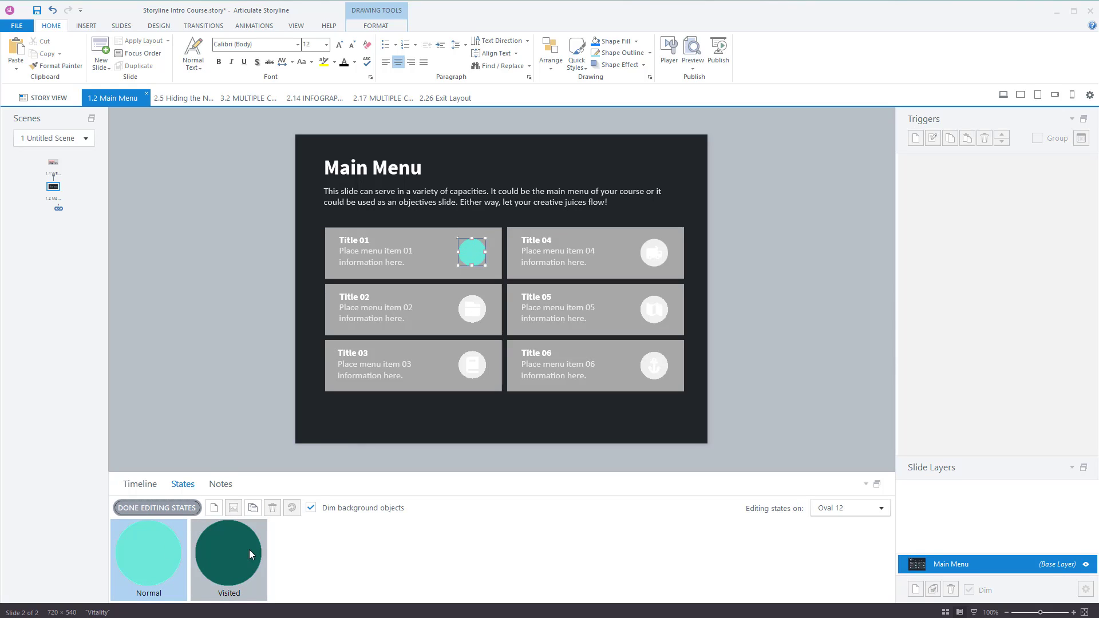
{"action": "left_click", "coordinate": [264, 587]}
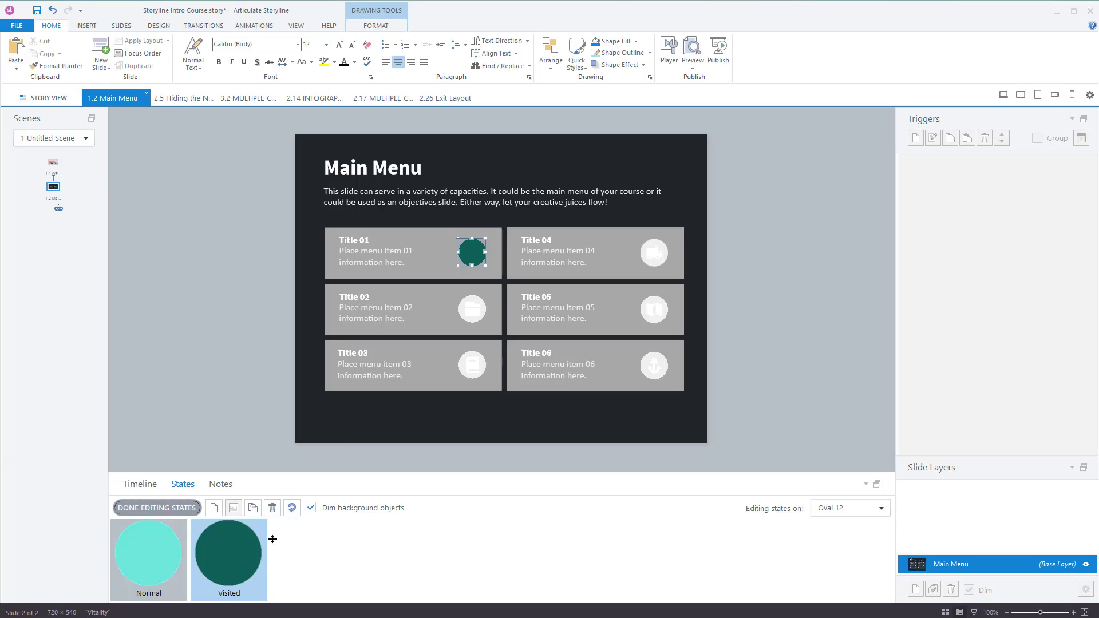
{"action": "left_click", "coordinate": [378, 25]}
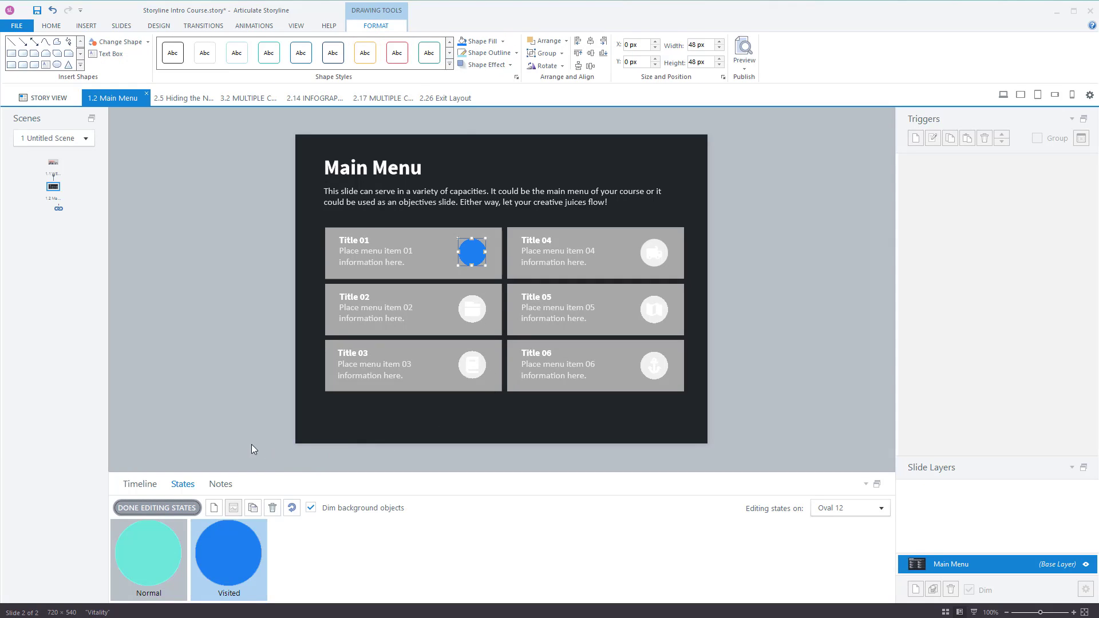
{"action": "left_click", "coordinate": [166, 508]}
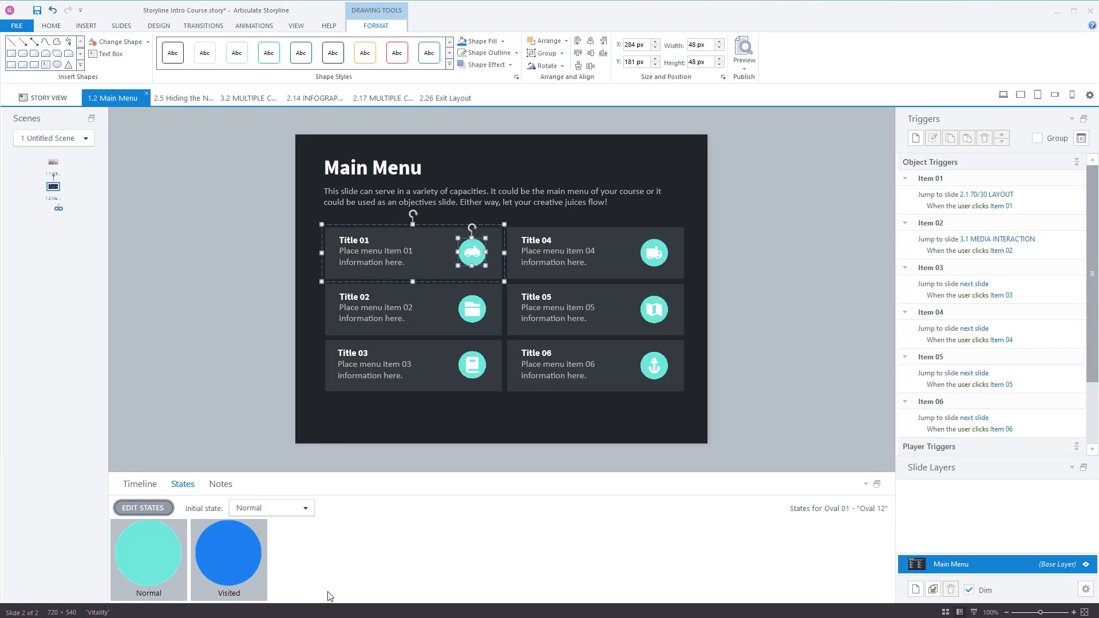
{"action": "left_click", "coordinate": [224, 571]}
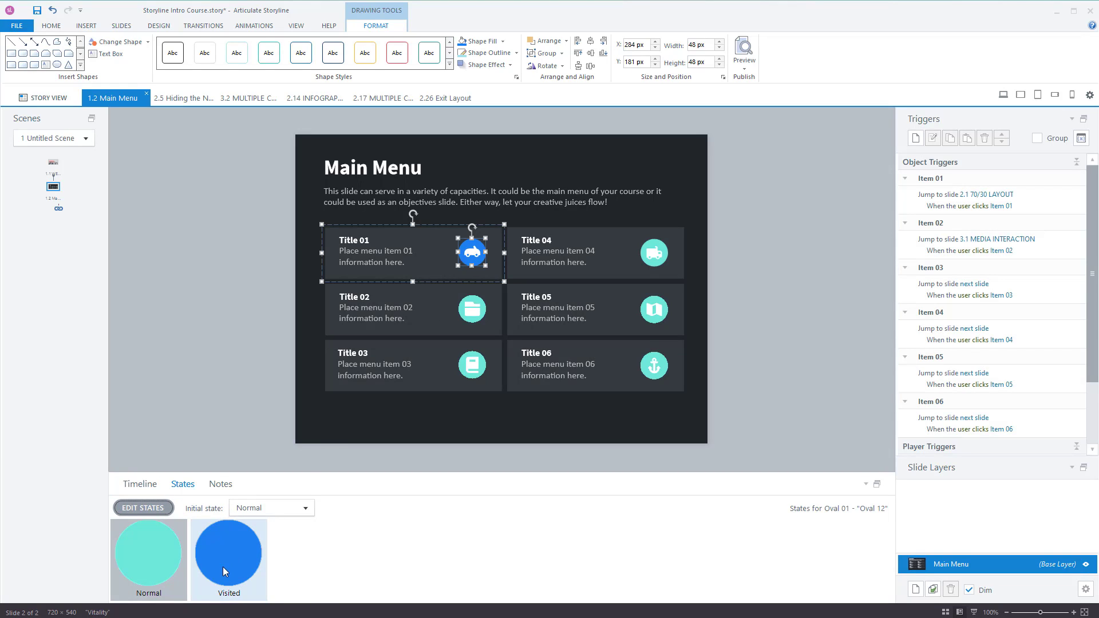